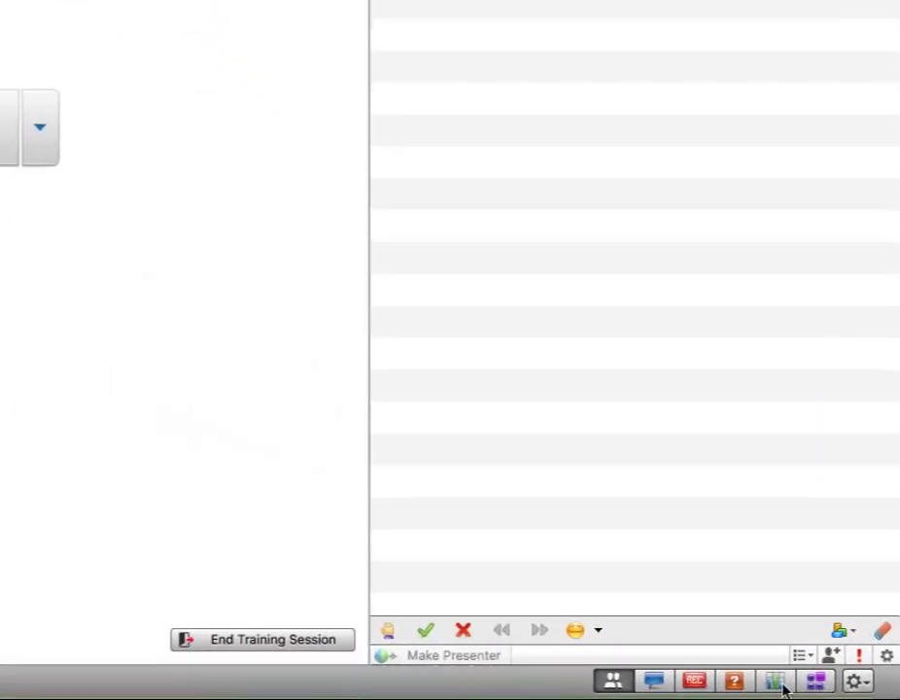
Add Polling to the session's current panels through Manage Panels
{"action": "left_click", "coordinate": [783, 685]}
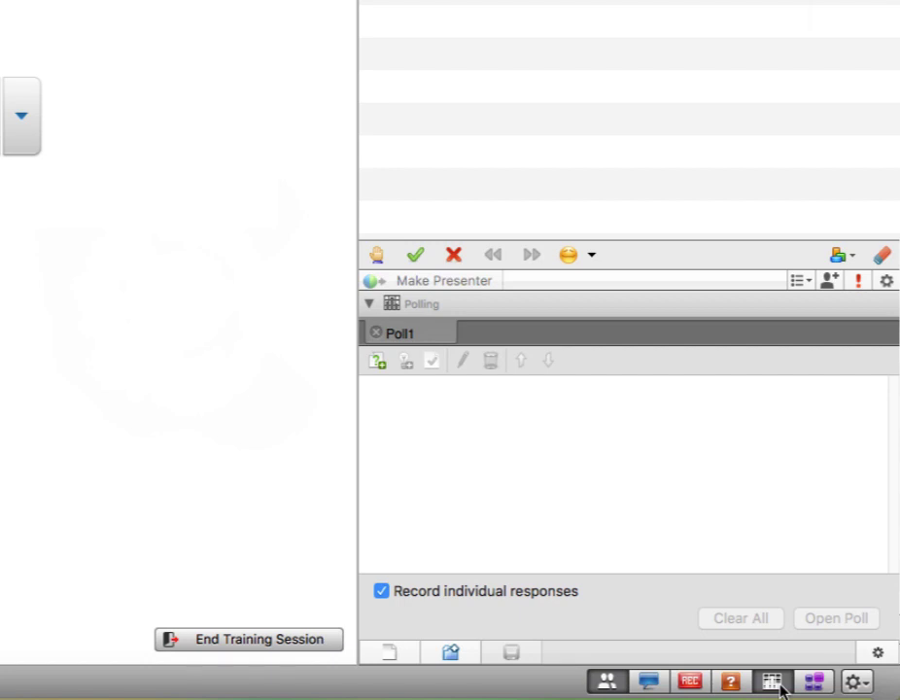
{"action": "left_click", "coordinate": [855, 682]}
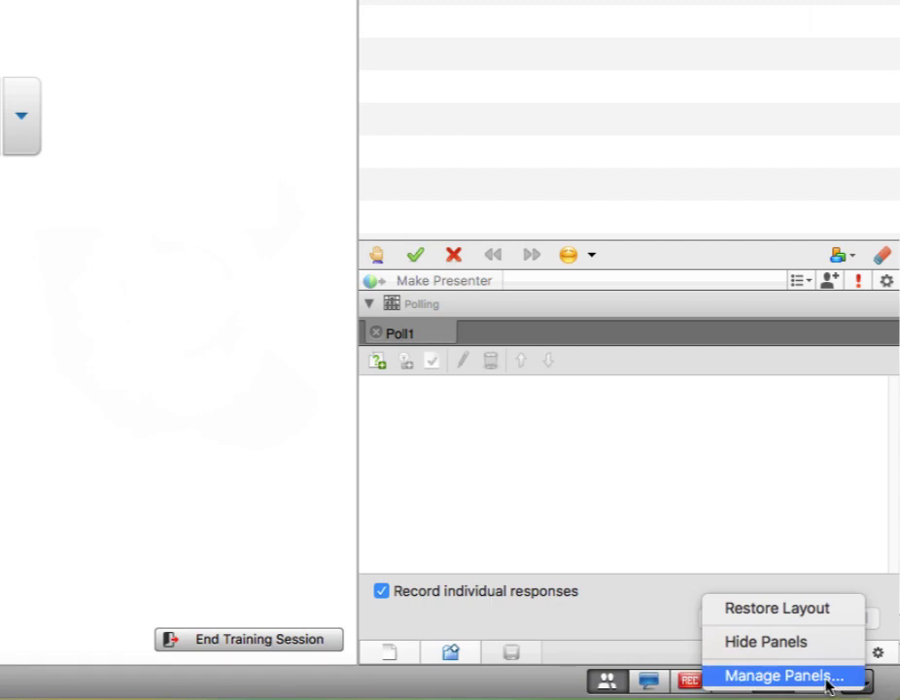
{"action": "left_click", "coordinate": [828, 675]}
{"action": "left_click", "coordinate": [139, 171]}
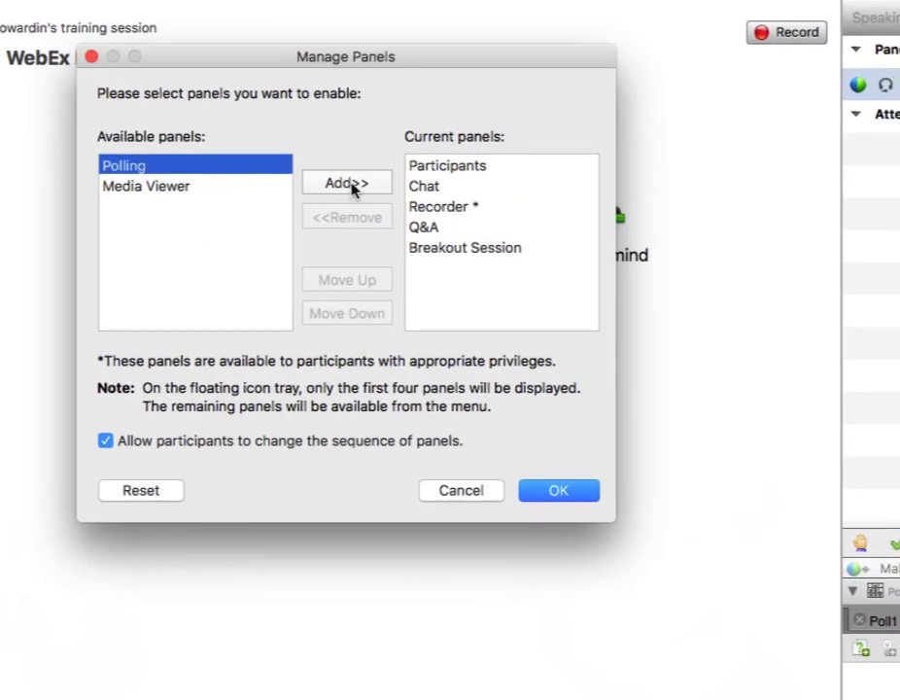
{"action": "left_click", "coordinate": [349, 190]}
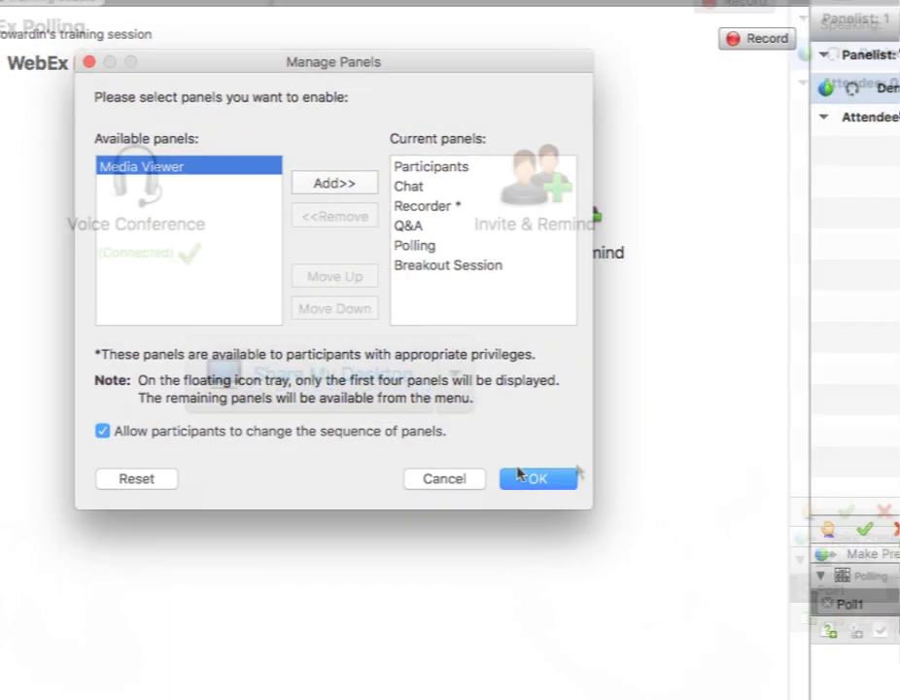
{"action": "left_click", "coordinate": [529, 477]}
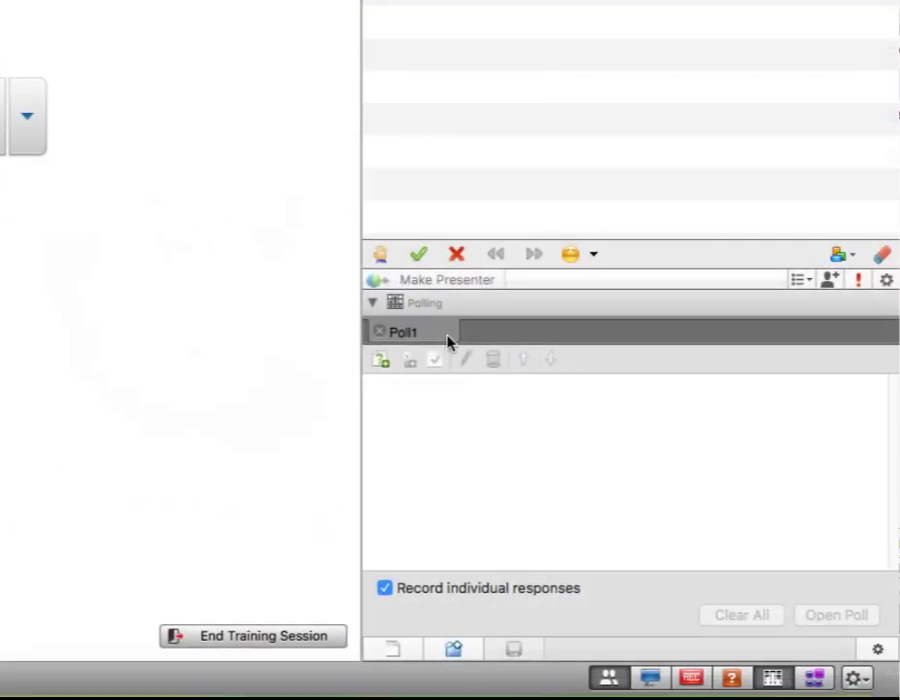
Add question 1 'The four most common elements found in living things are:' with answer choices A–D
{"action": "left_click", "coordinate": [380, 365]}
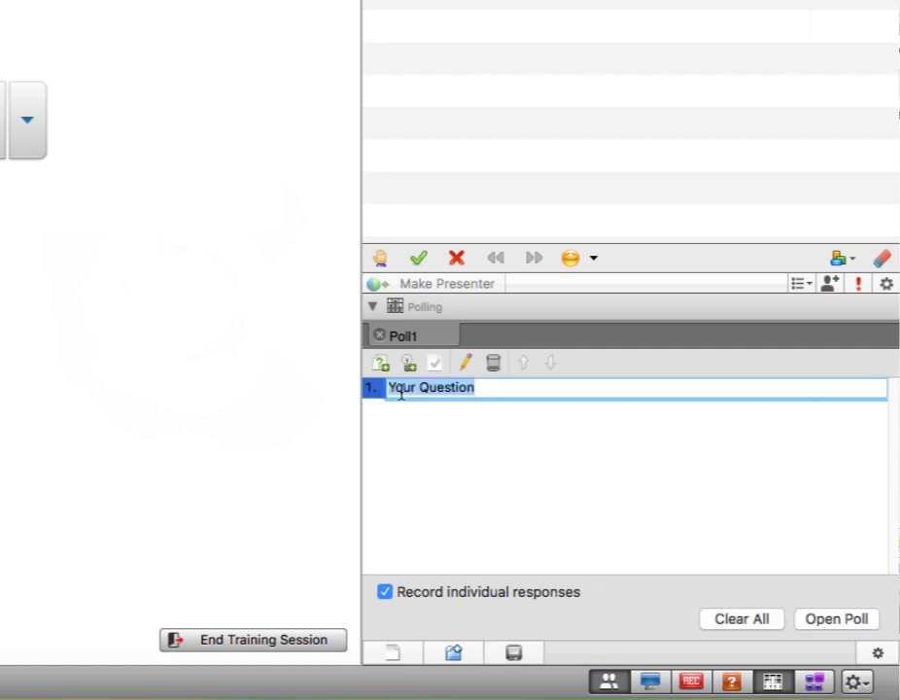
{"action": "type", "text": "The four most "}
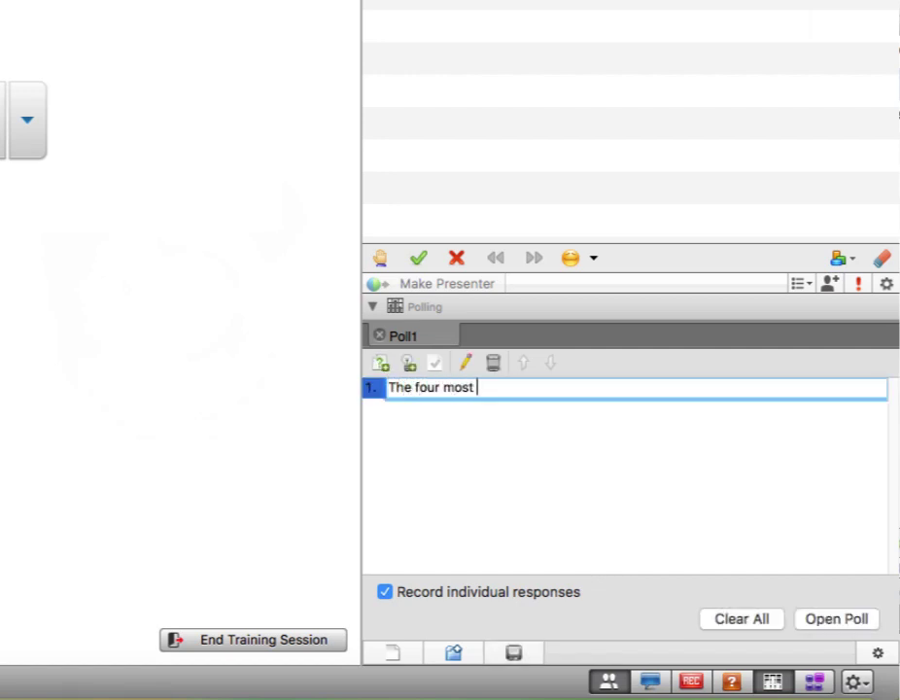
{"action": "type", "text": "common element"}
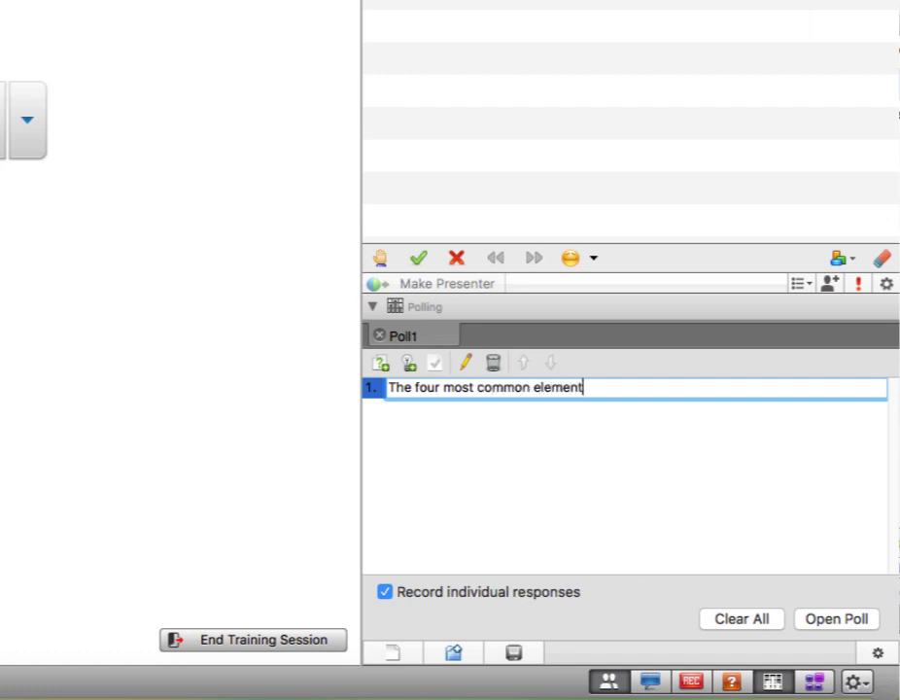
{"action": "type", "text": "s found in living"}
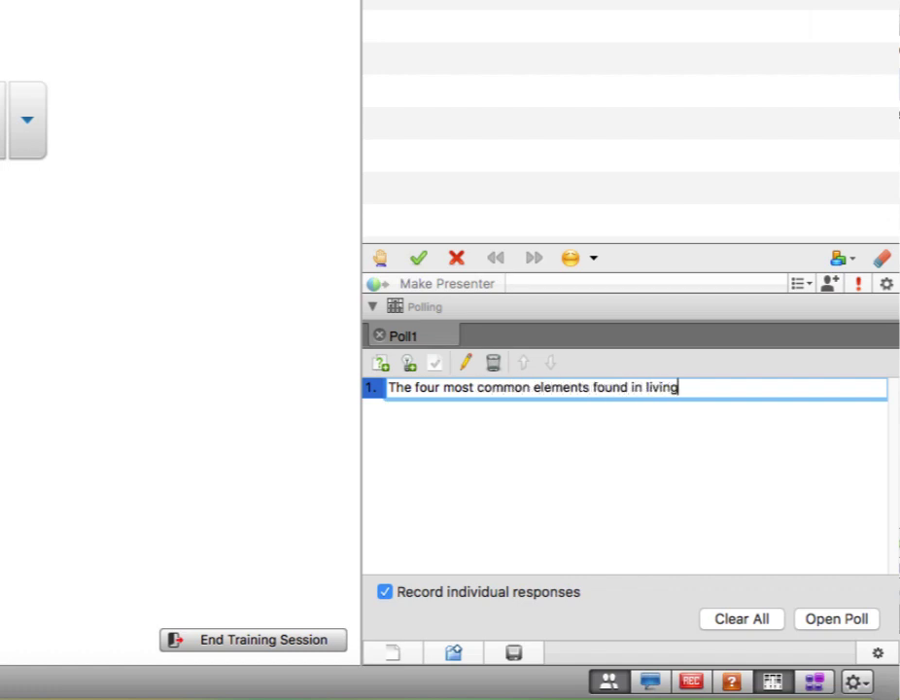
{"action": "type", "text": " things are:"}
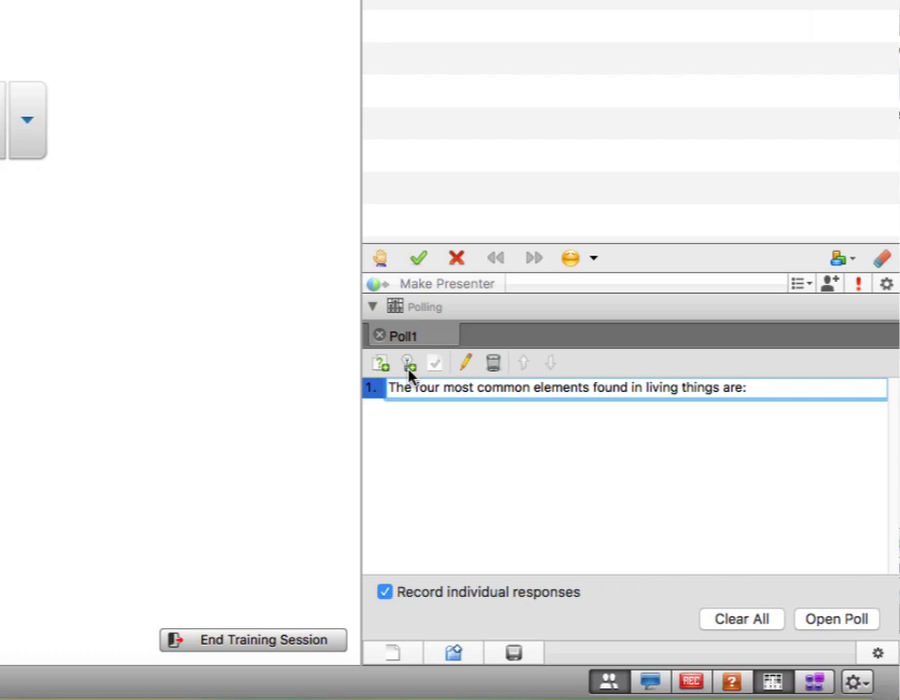
{"action": "left_click", "coordinate": [408, 366]}
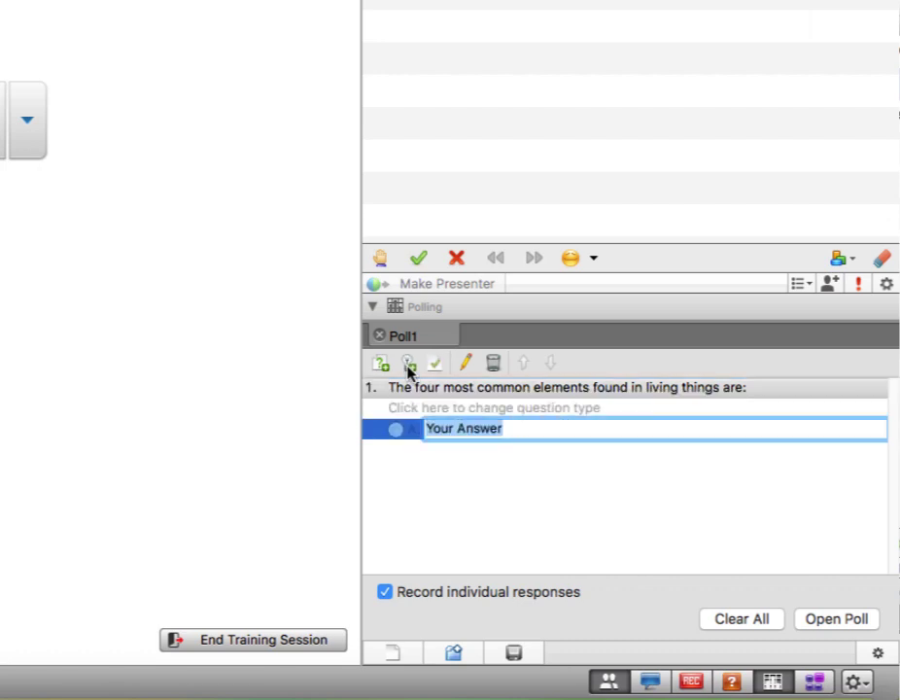
{"action": "type", "text": "nitrogen, oxygen, phosphorous, and carbon"}
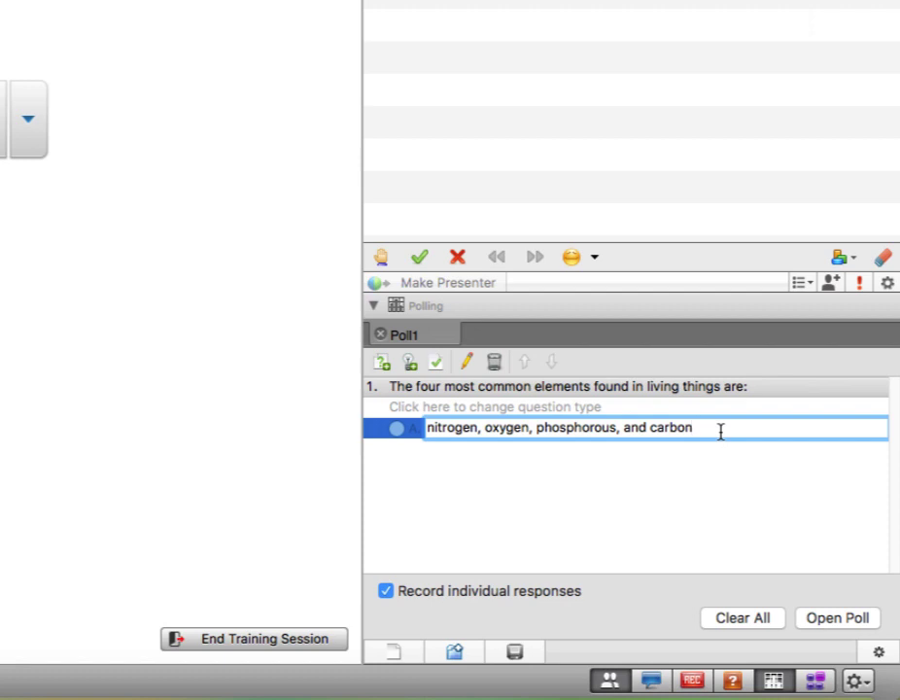
{"action": "type", "text": "carbon, oxygen, nitrogen, and hydrogen carbon, oxygen, potassium, and calcium oxygen, calcium, hydrogen, and carbon"}
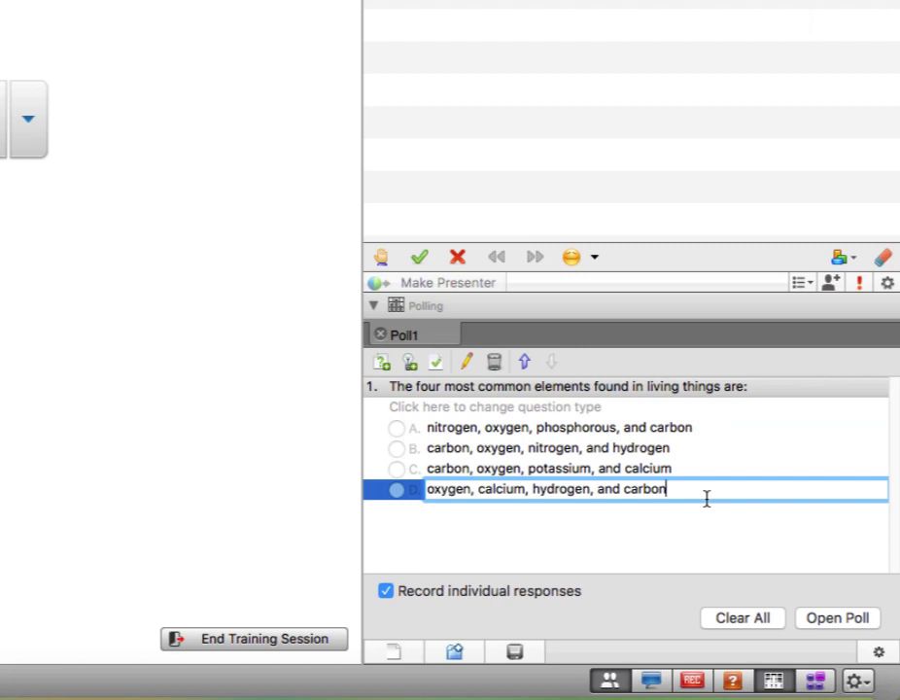
{"action": "left_click", "coordinate": [585, 416]}
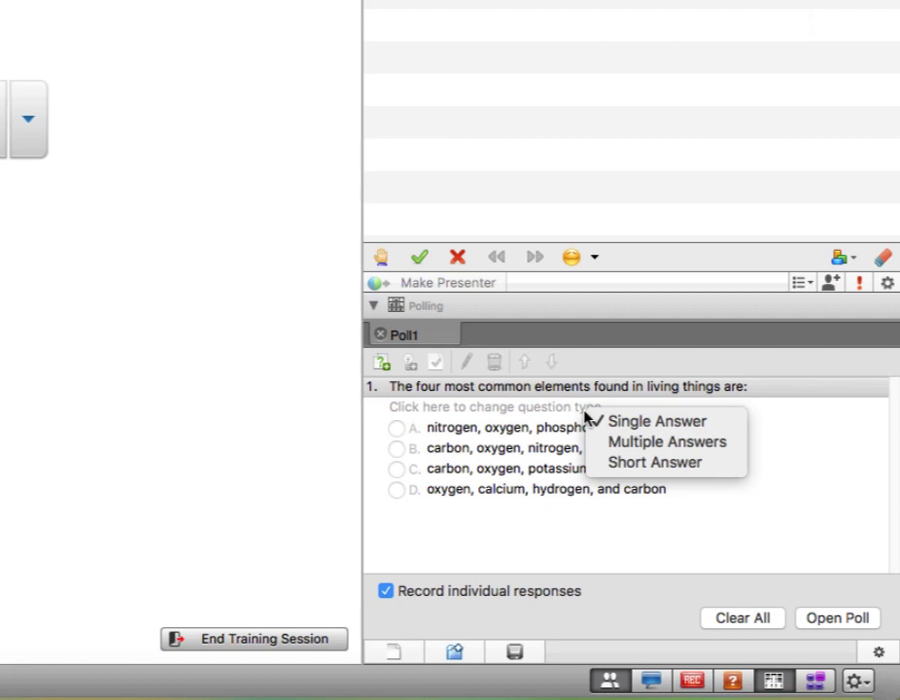
Keep Single Answer and mark answer B (carbon, oxygen, nitrogen, and hydrogen) correct
{"action": "left_click", "coordinate": [641, 420]}
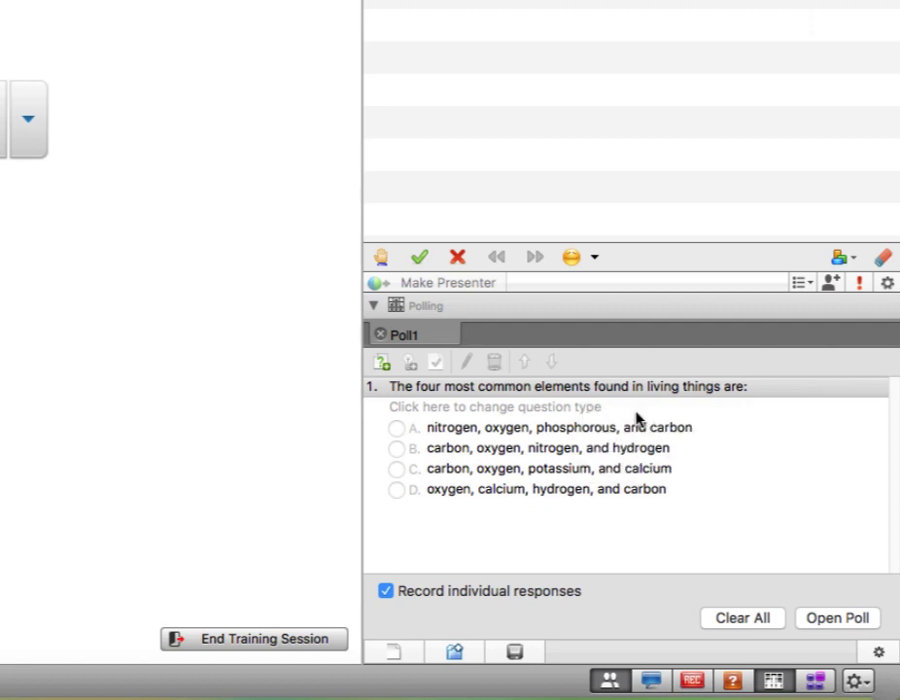
{"action": "left_click", "coordinate": [607, 455]}
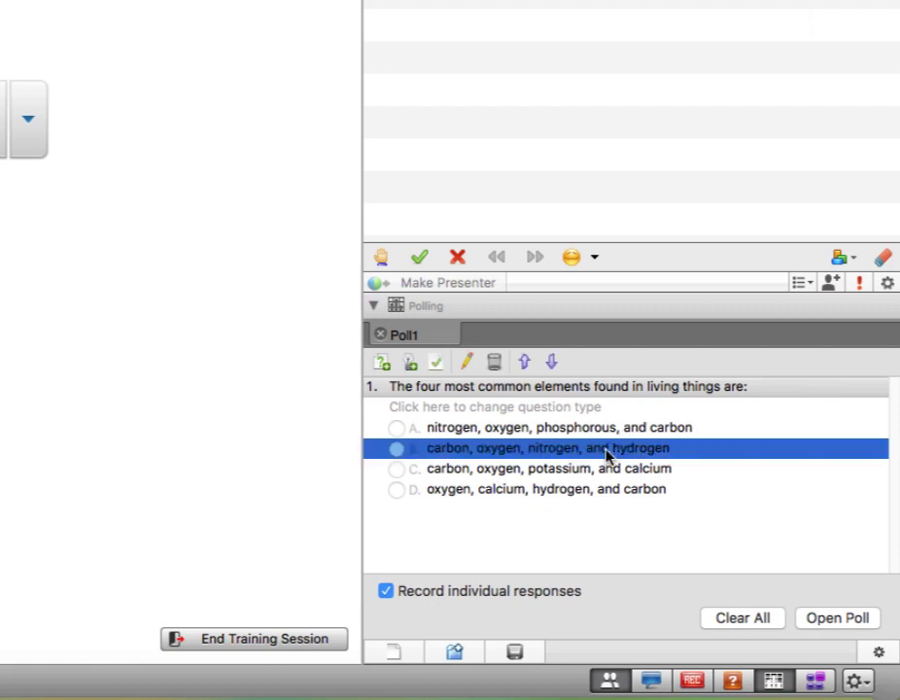
{"action": "left_click", "coordinate": [437, 364]}
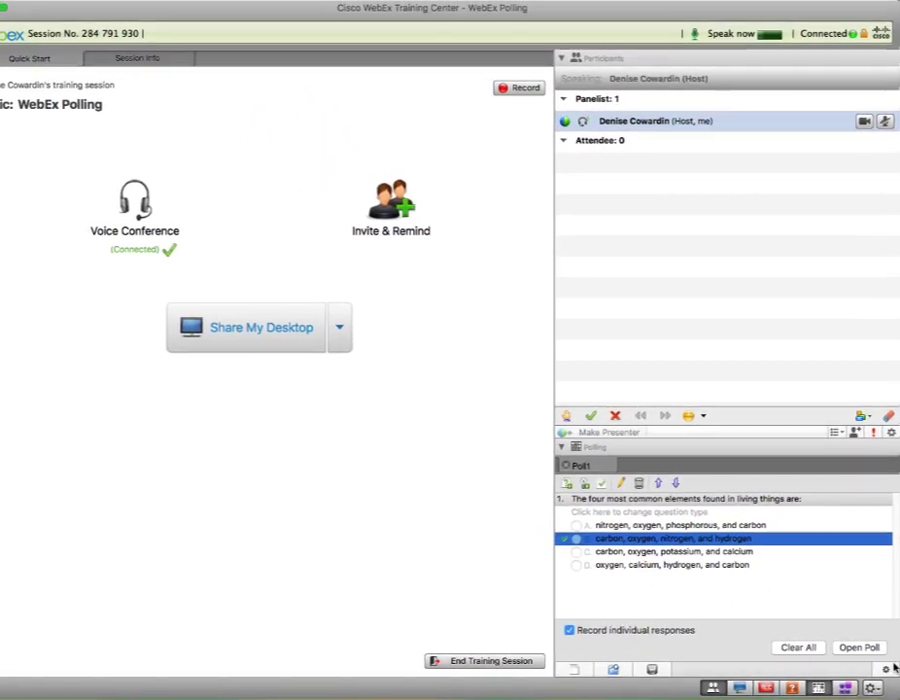
Accept the polling options with the 02:00 timer alarm and response counts
{"action": "left_click", "coordinate": [891, 668]}
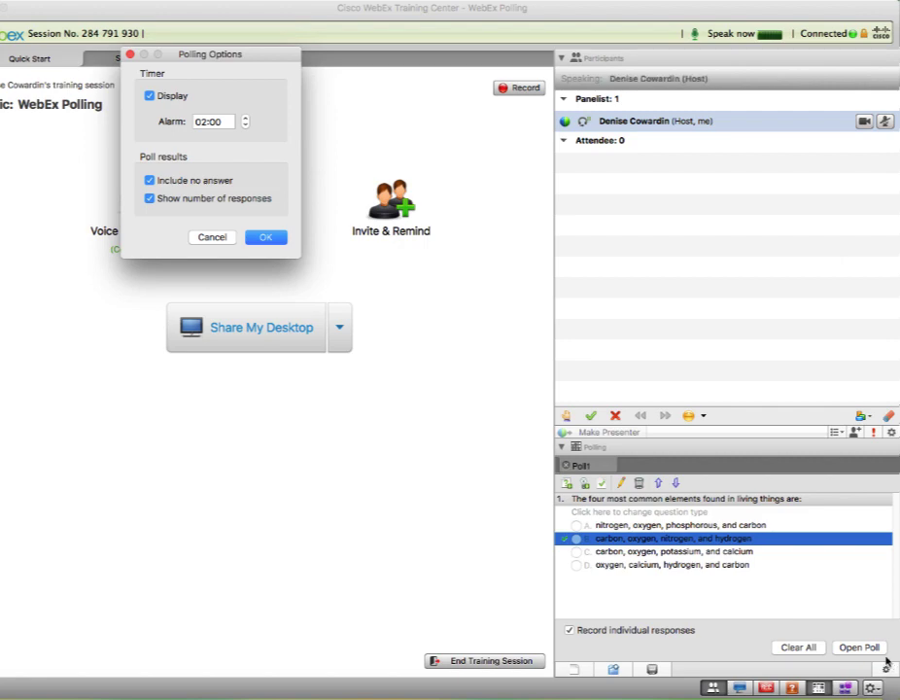
{"action": "left_click", "coordinate": [259, 236]}
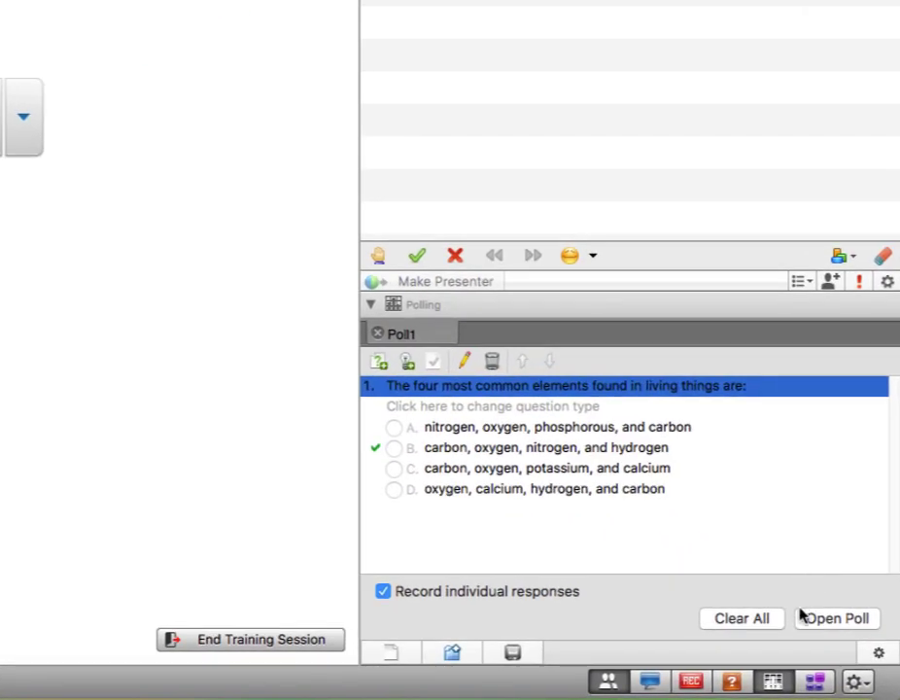
Run Poll1, view its detailed status, then close the poll at 01:27 remaining
{"action": "left_click", "coordinate": [833, 621]}
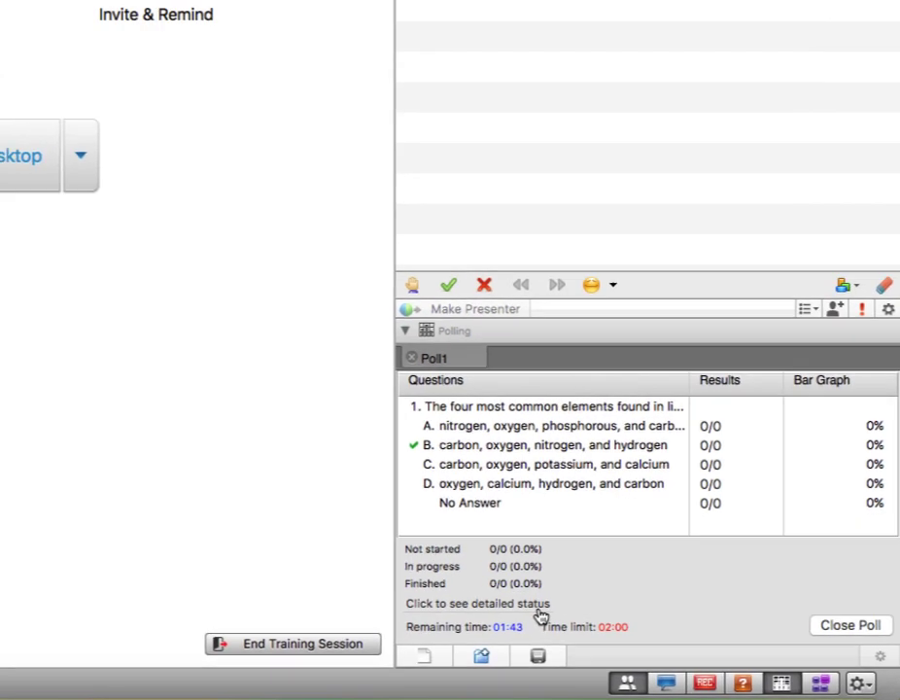
{"action": "left_click", "coordinate": [542, 615]}
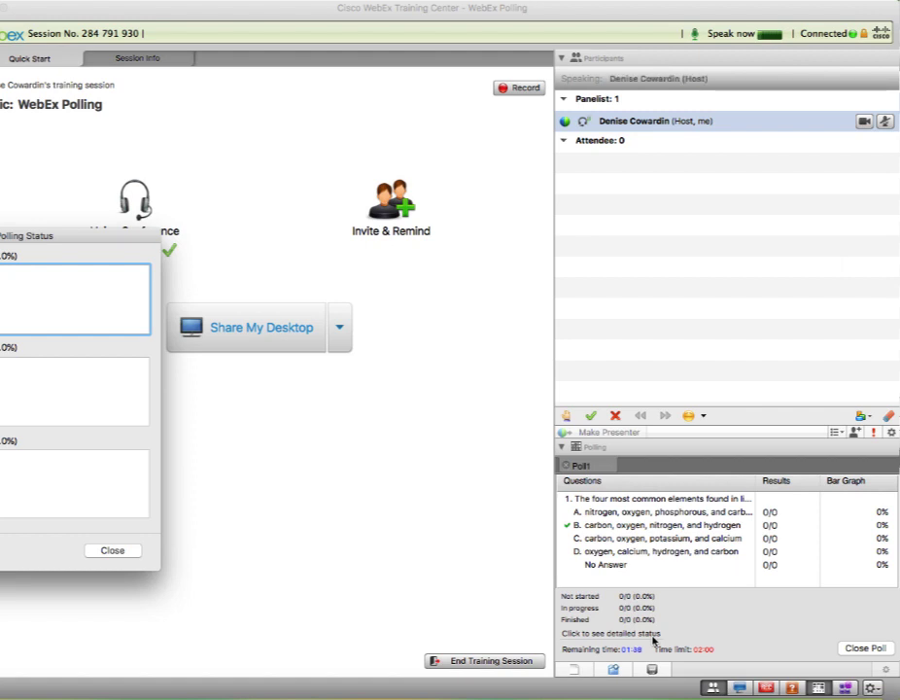
{"action": "left_click", "coordinate": [101, 555]}
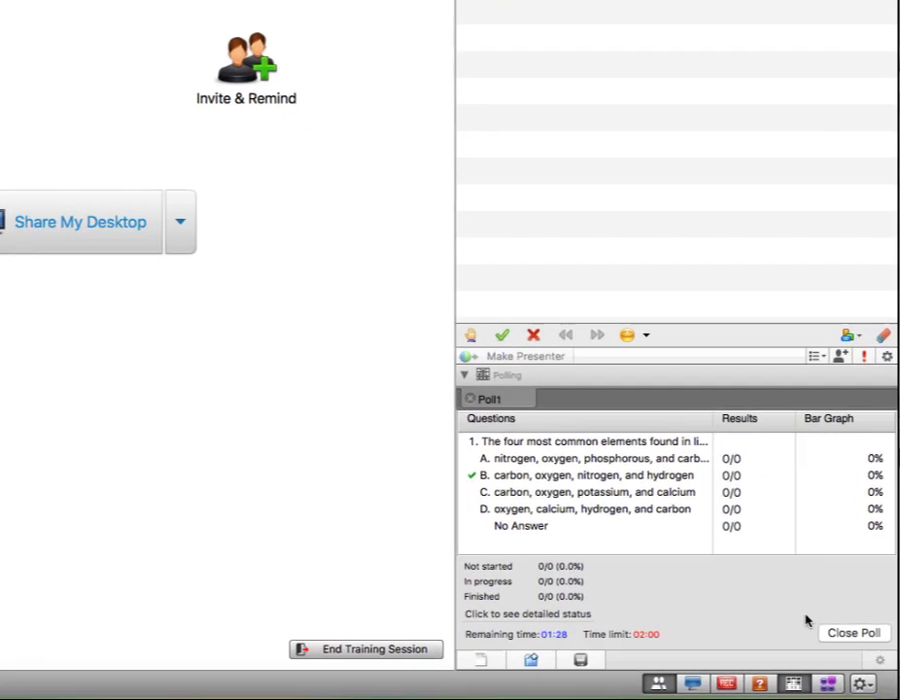
{"action": "left_click", "coordinate": [864, 647]}
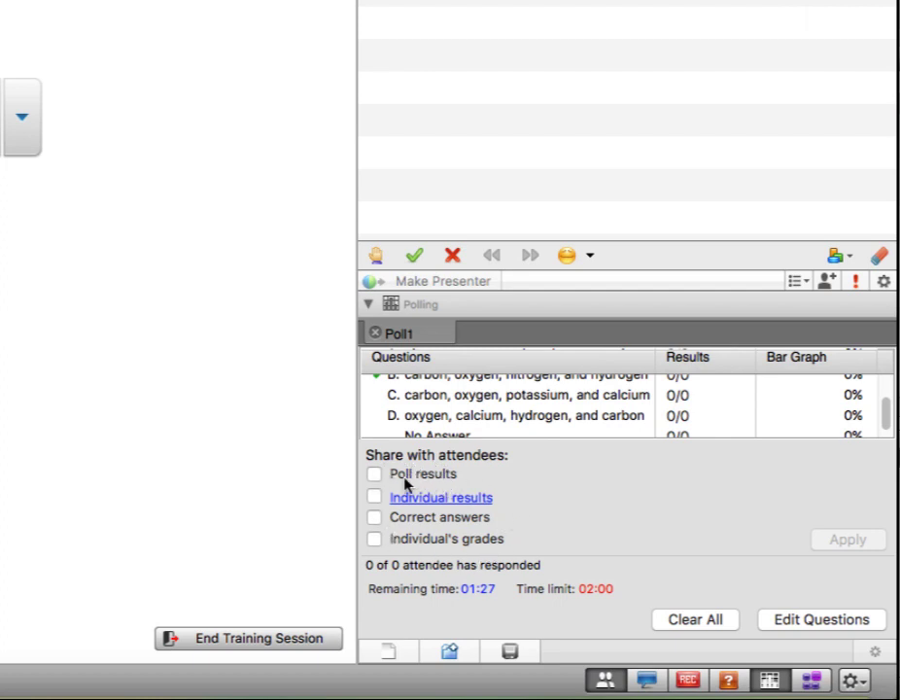
Share Poll results and Correct answers with attendees, leaving Individual results unchecked
{"action": "left_click", "coordinate": [374, 475]}
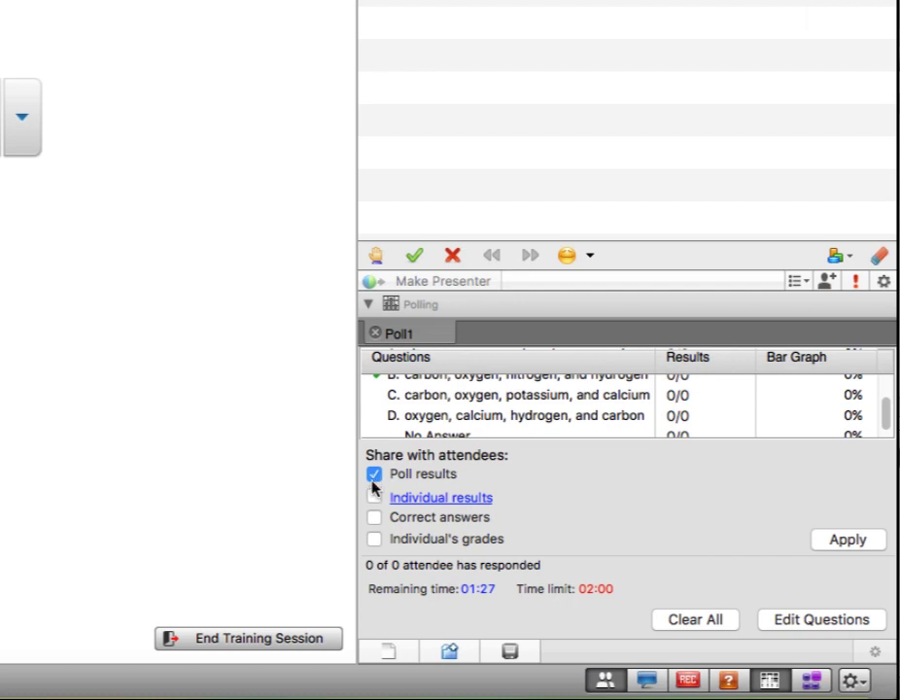
{"action": "left_click", "coordinate": [374, 498]}
{"action": "left_click", "coordinate": [374, 498]}
{"action": "left_click", "coordinate": [374, 517]}
Save the poll questions as 'Elements' and the results as CSV in the Elements folder
{"action": "left_click", "coordinate": [512, 651]}
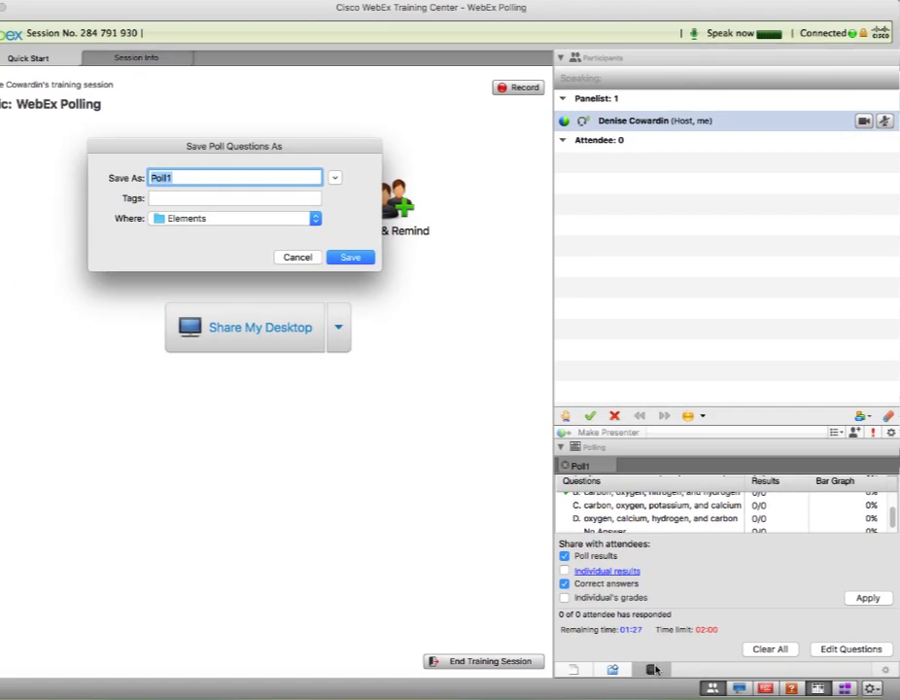
{"action": "type", "text": "W"}
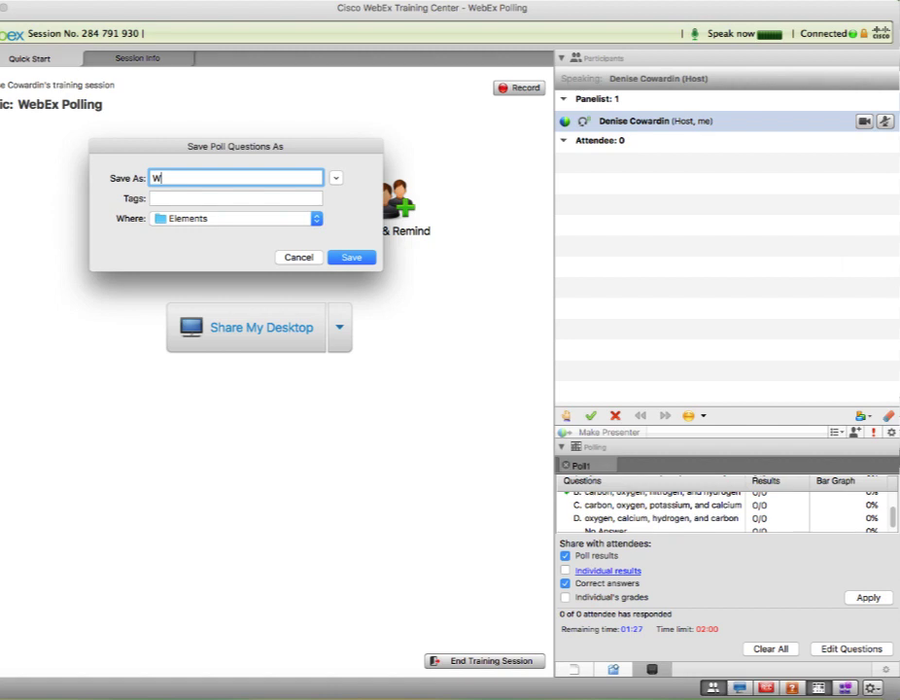
{"action": "key", "text": "BackSpace"}
{"action": "type", "text": "Elements"}
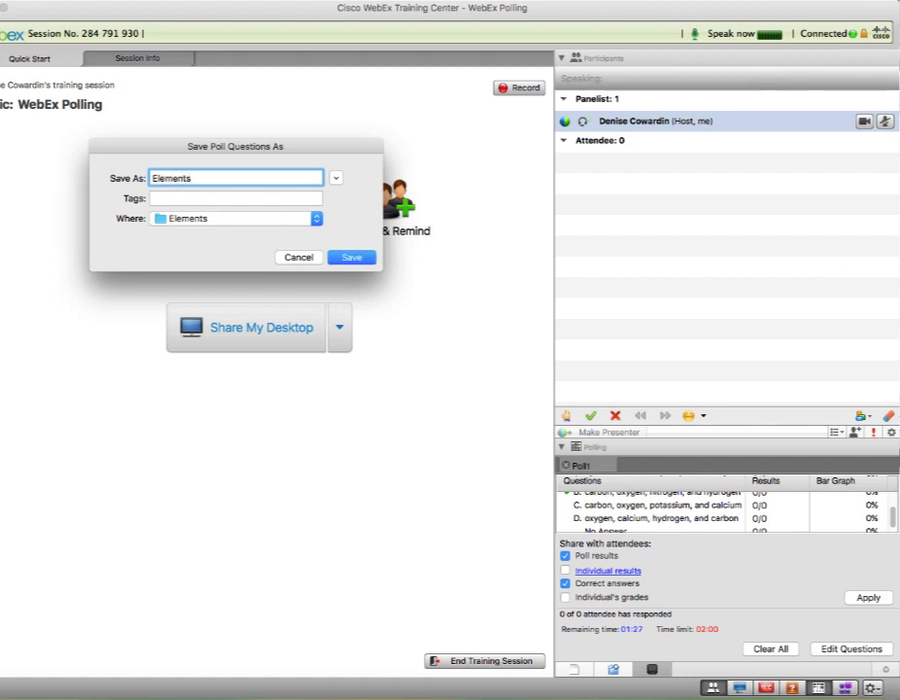
{"action": "key", "text": "Return"}
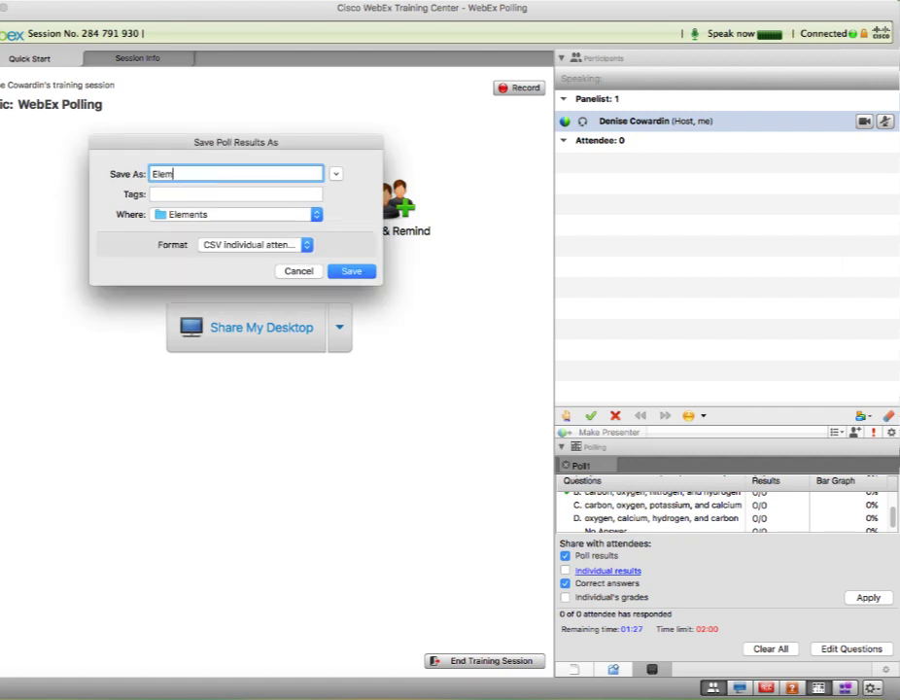
{"action": "key", "text": "Return"}
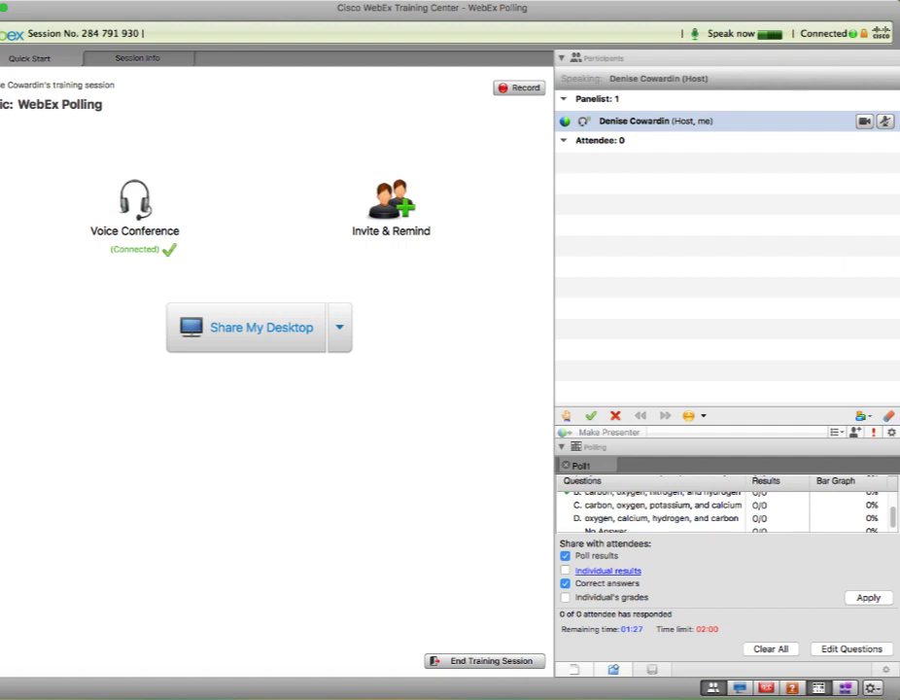
Reload Elements.atp from the Elements folder into a new poll tab
{"action": "left_click", "coordinate": [620, 667]}
{"action": "left_click", "coordinate": [618, 667]}
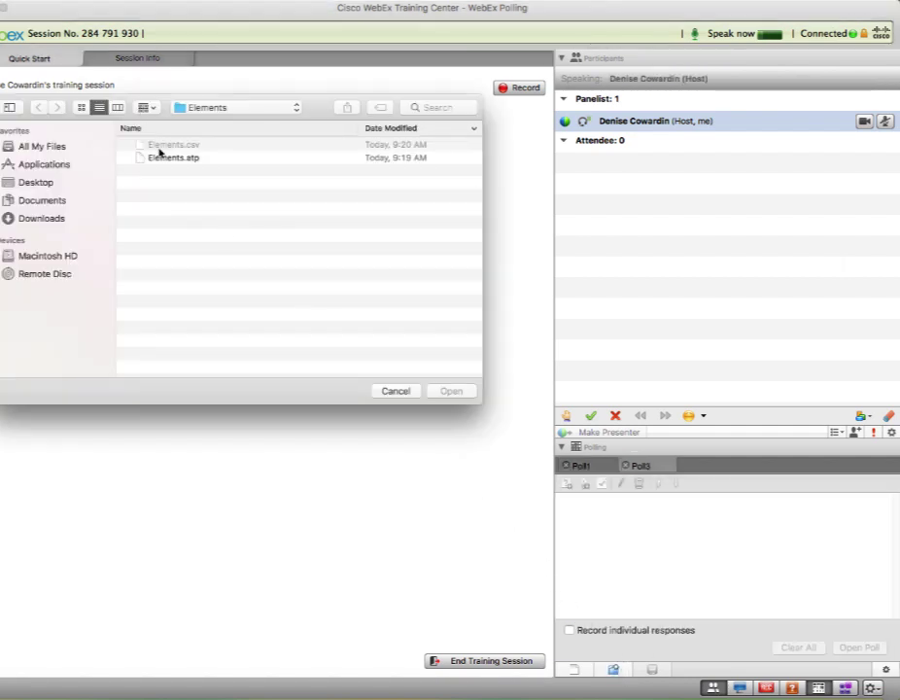
{"action": "left_click", "coordinate": [161, 163]}
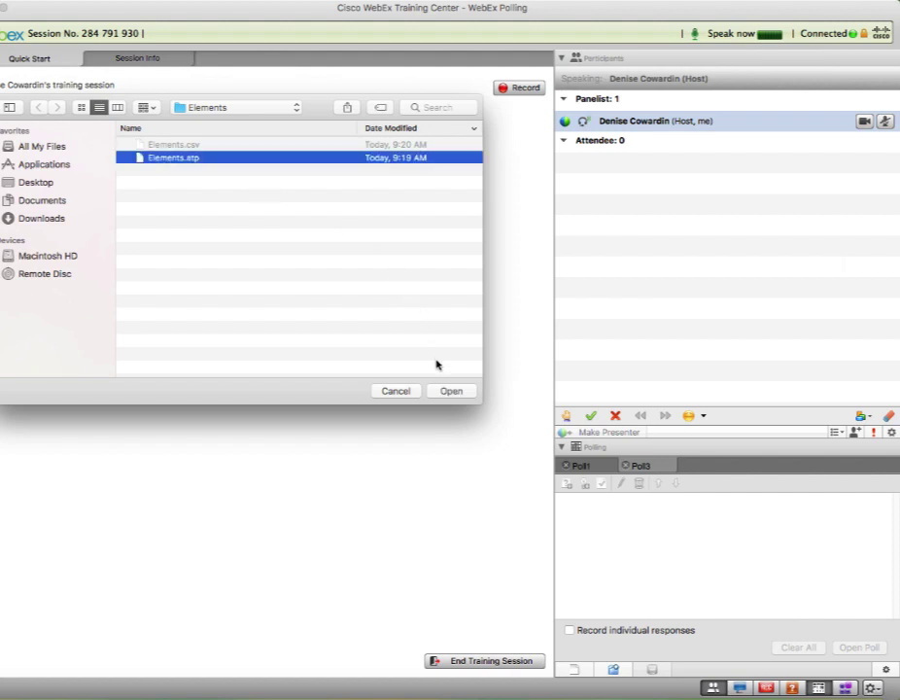
{"action": "left_click", "coordinate": [448, 392]}
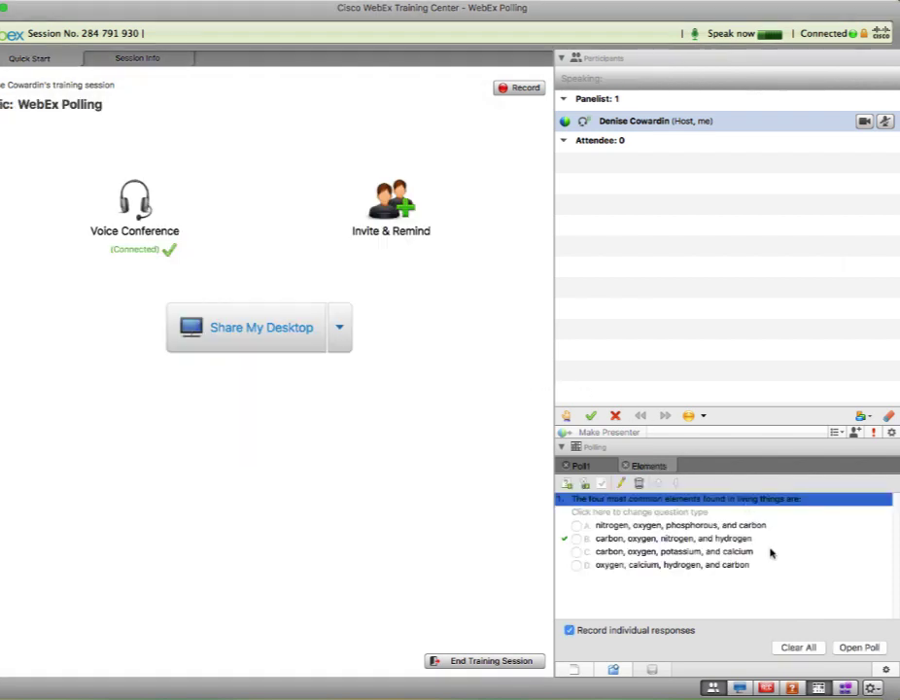